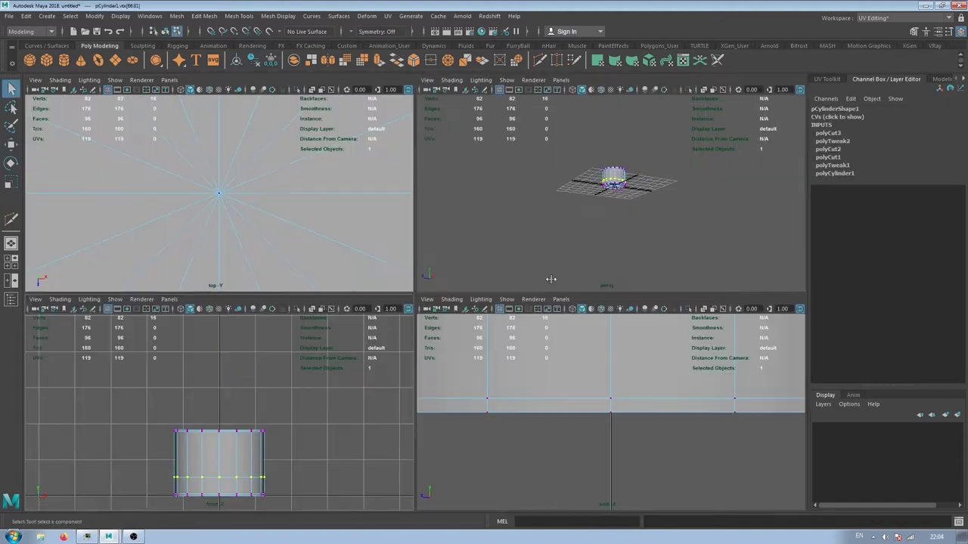
# Cut and extrude the cylinder into a tapered pot body with a thickened rim and inner wall
pyautogui.press('q')
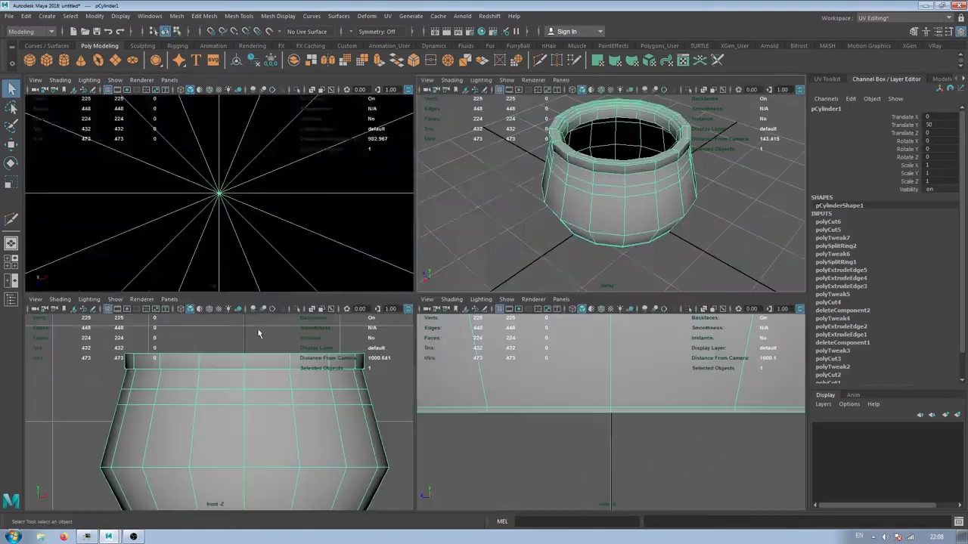
pyautogui.scroll(-5, 313, 174)
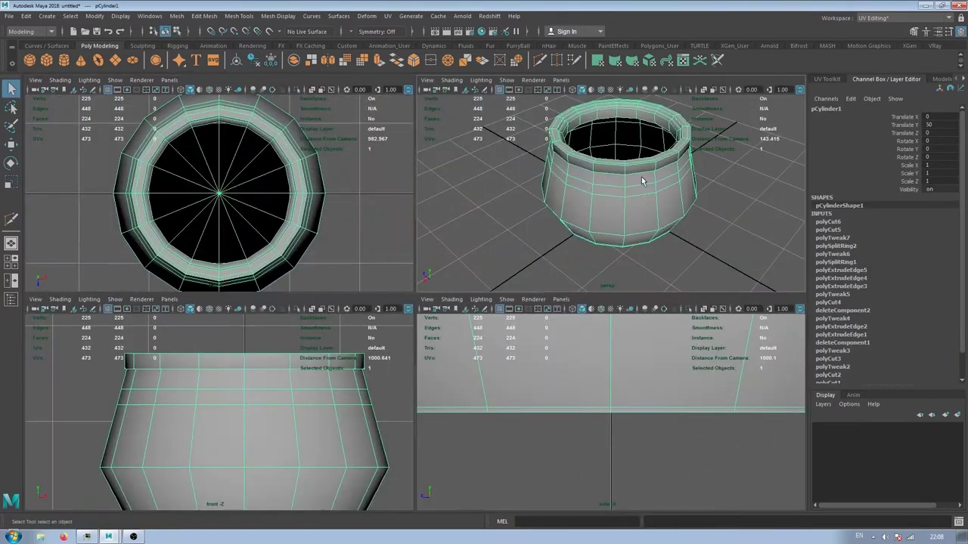
# Select a face on the pot's side and extrude it outward and upward into a bent handle
pyautogui.click(312, 215)
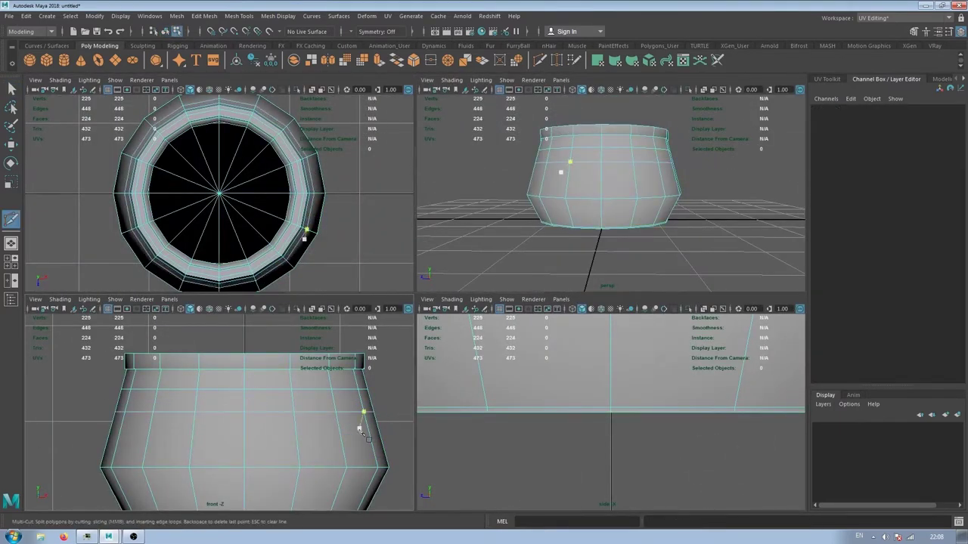
pyautogui.keyDown('alt'); pyautogui.moveTo(562, 162); pyautogui.dragTo(604, 174); pyautogui.keyUp('alt')
pyautogui.click(637, 192)
pyautogui.press('space')
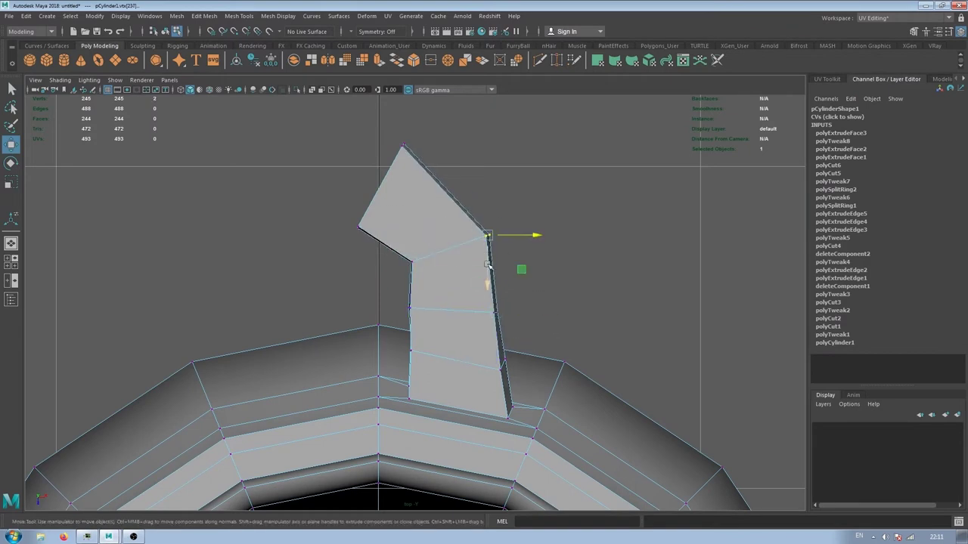
# Move the handle's vertices and bridge its edges into an open loop, checking it in four views
pyautogui.moveTo(469, 308); pyautogui.dragTo(554, 313)
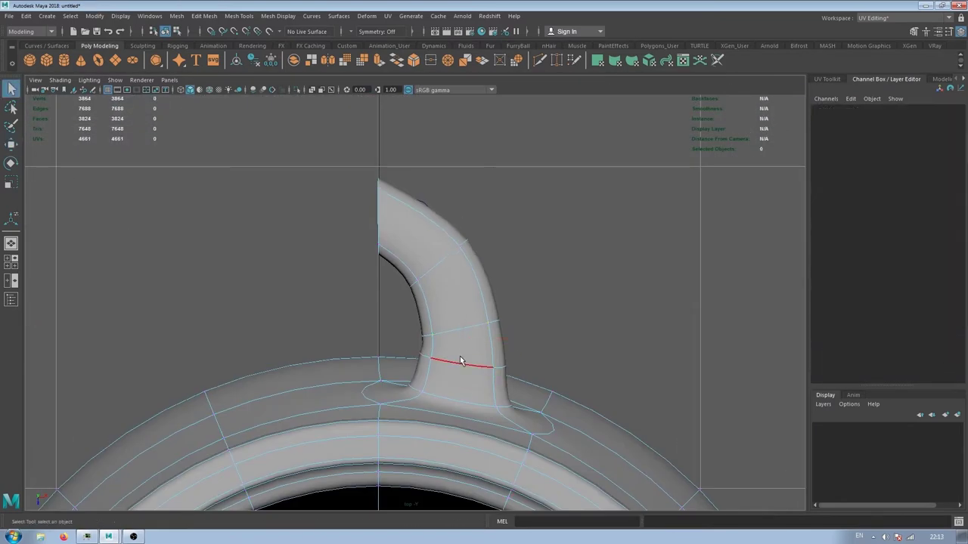
pyautogui.click(457, 361)
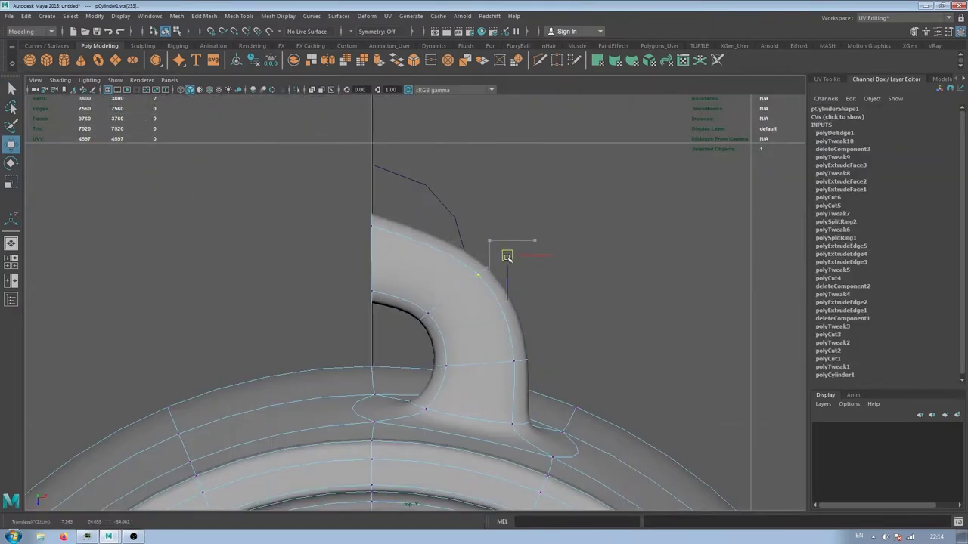
pyautogui.press('space')
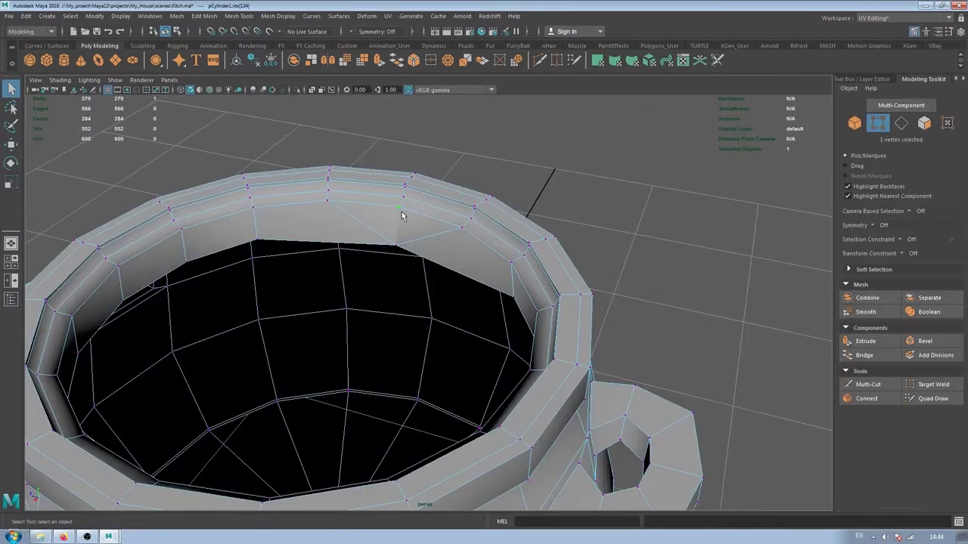
# Multi-Cut the pot's rim and extrude the split faces' edges into a concentric-ringed lid disc
pyautogui.click(329, 201)
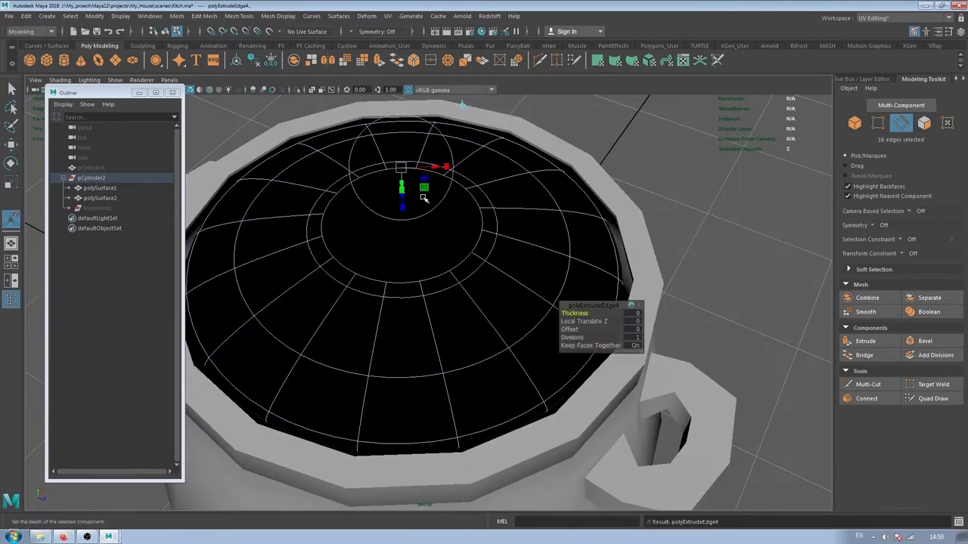
# Separate the lid faces into their own piece and hide the pot body
pyautogui.press('space')
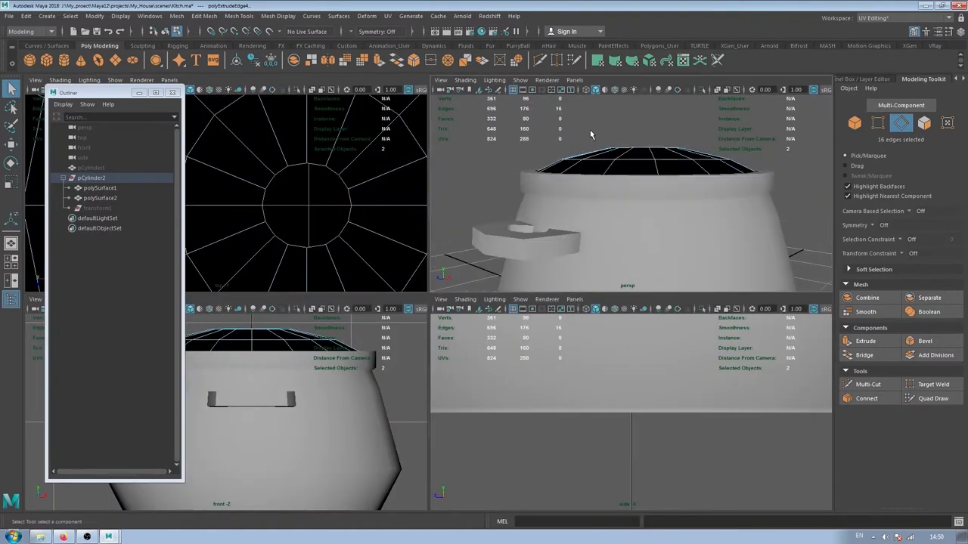
pyautogui.press('space')
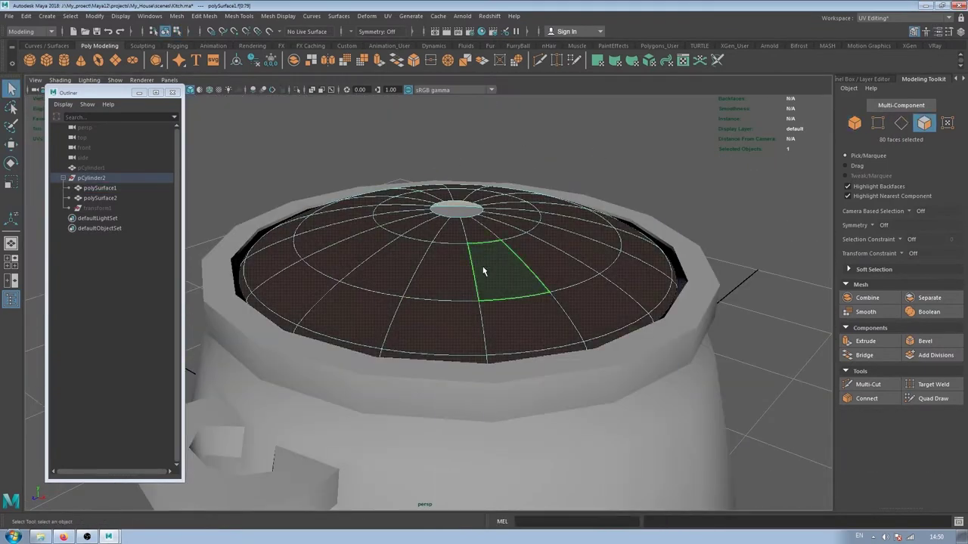
pyautogui.click(204, 16)
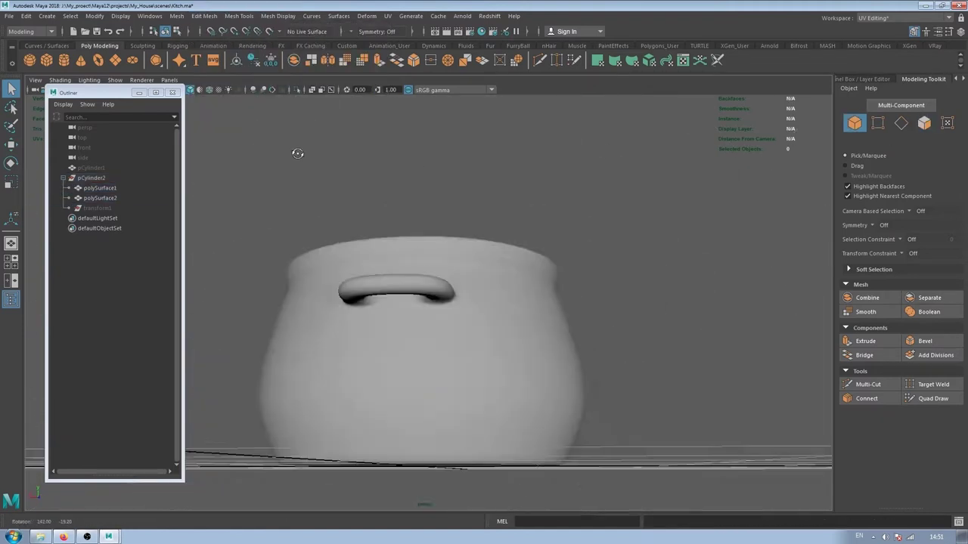
pyautogui.click(101, 189)
pyautogui.press('Delete')
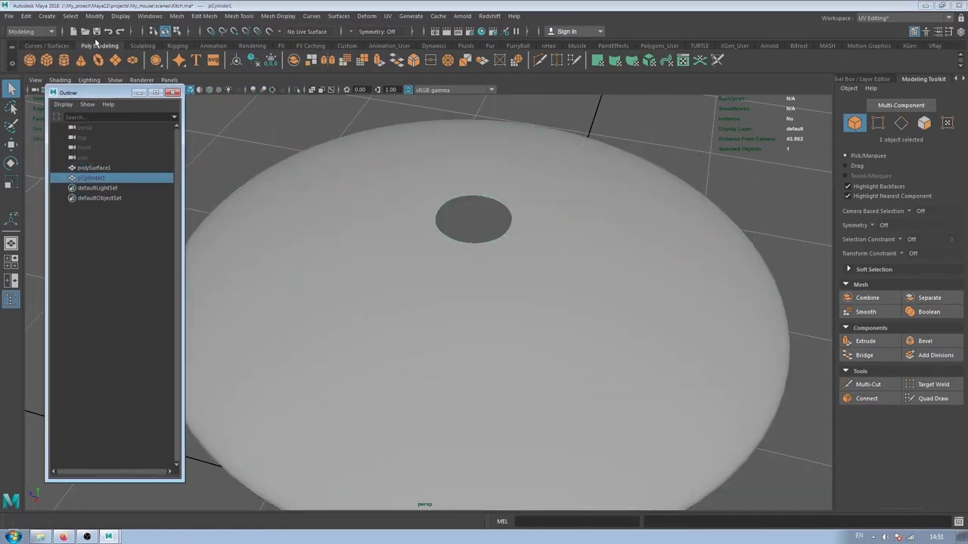
# Extrude the edges around the lid's central hole upward into a short neck
pyautogui.click(69, 16)
pyautogui.click(347, 151)
pyautogui.hotkey('ctrl', 'e')
pyautogui.moveTo(485, 227)
pyautogui.keyDown('alt'); pyautogui.mouseDown()
pyautogui.moveTo(499, 250)
pyautogui.moveTo(519, 363)
pyautogui.moveTo(488, 191)
pyautogui.mouseUp(); pyautogui.keyUp('alt')
pyautogui.hotkey('ctrl', 'e')
pyautogui.hotkey('ctrl', 'e')
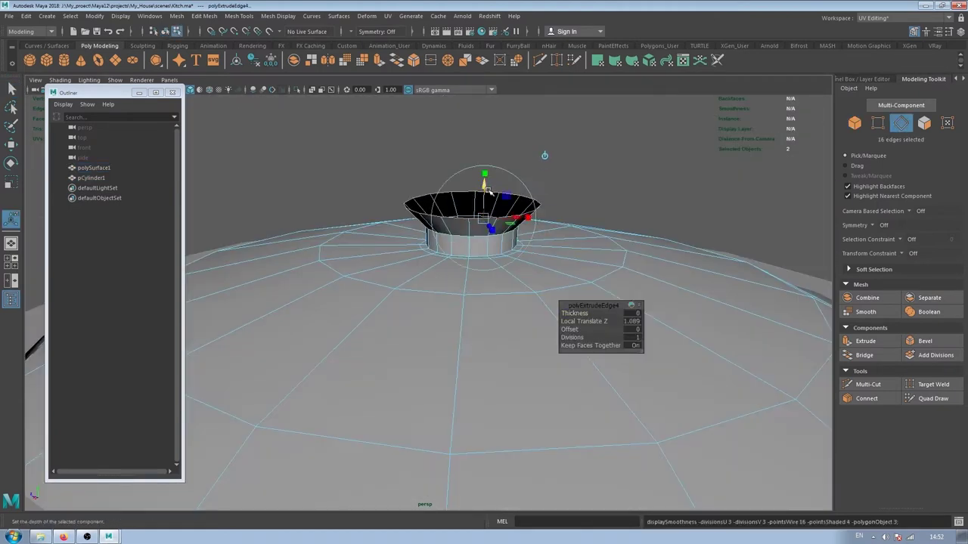
pyautogui.scroll(-5, 520, 207)
# Create a polygon sphere for the knob and move it above the lid
pyautogui.click(47, 16)
pyautogui.click(265, 53)
pyautogui.click(744, 269)
pyautogui.press('4')
pyautogui.press('w')
pyautogui.hotkey('ctrl', 'a')
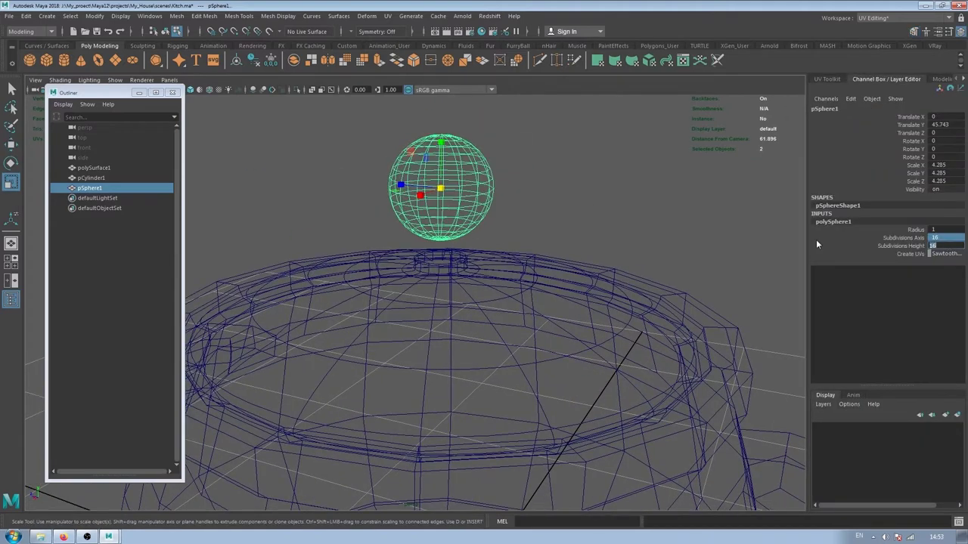
# Squash the sphere flat and extrude the lid's centre edge loops into a flared knob
pyautogui.moveTo(441, 141); pyautogui.dragTo(441, 163)
pyautogui.scroll(5, 482, 303)
pyautogui.press('w')
pyautogui.click(482, 303)
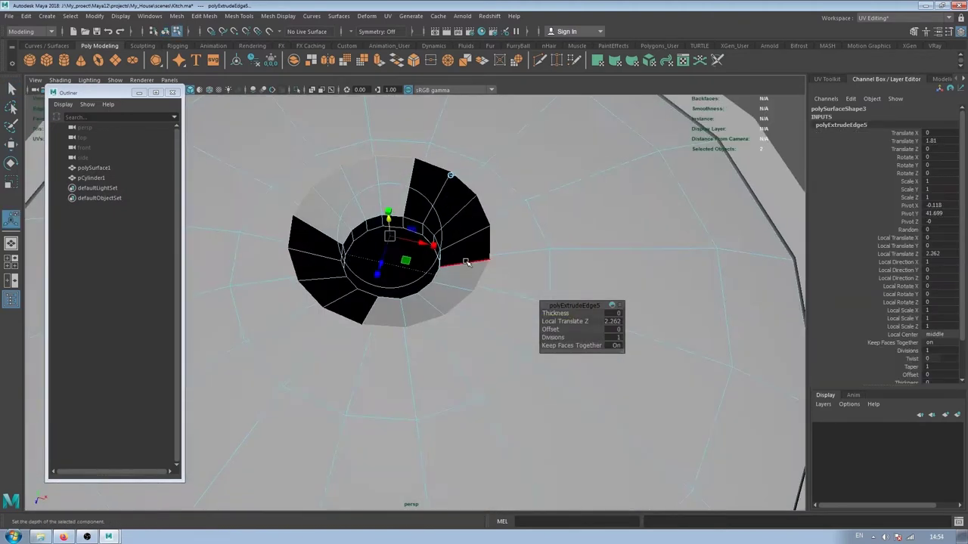
pyautogui.click(278, 15)
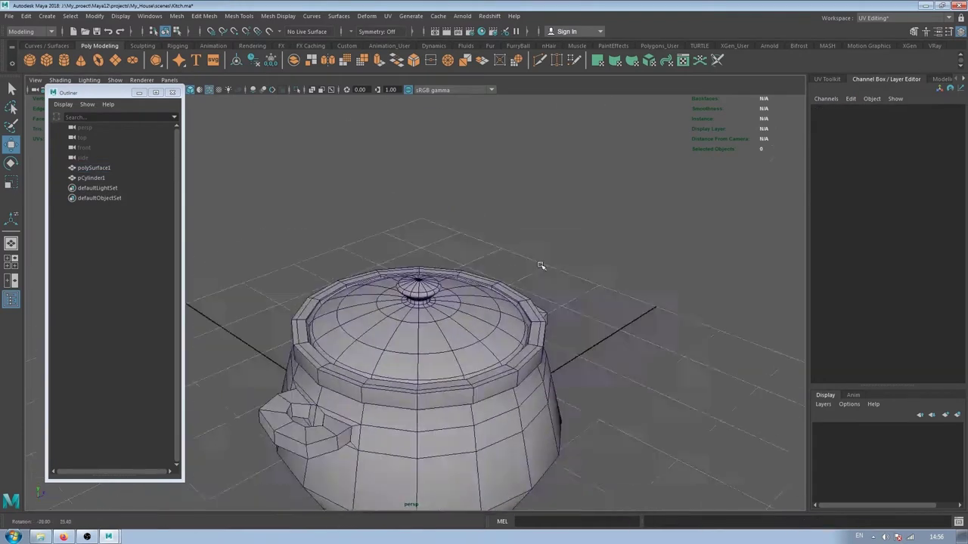
# Extrude the knob's border edges, Target Weld the top vertices closed, and preview it smoothed
pyautogui.hotkey('ctrl', 'e')
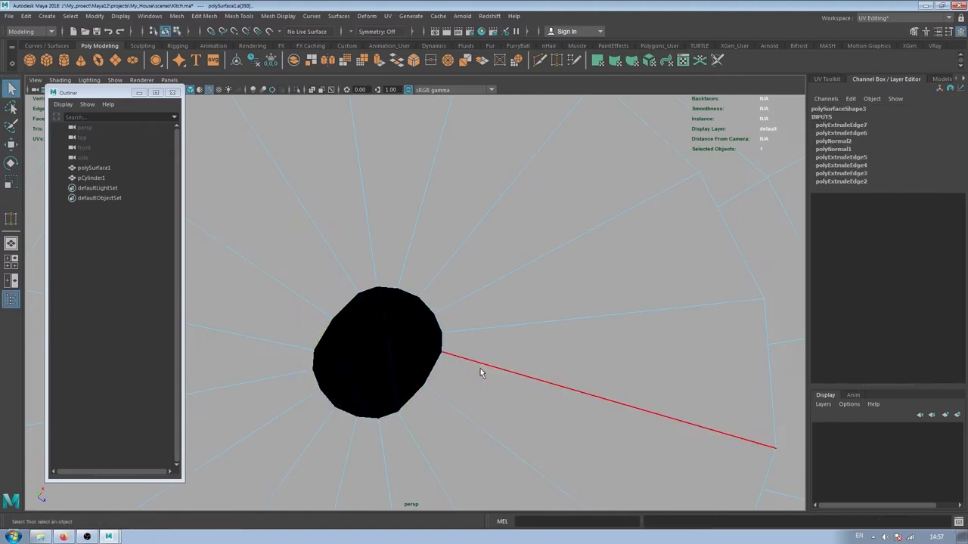
pyautogui.hotkey('ctrl', 'e')
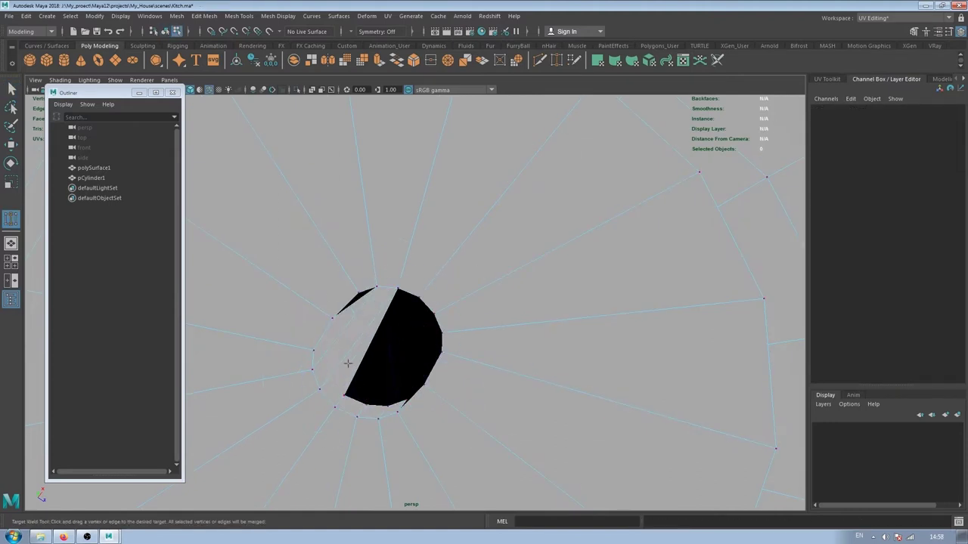
pyautogui.hotkey('ctrl', 'z')
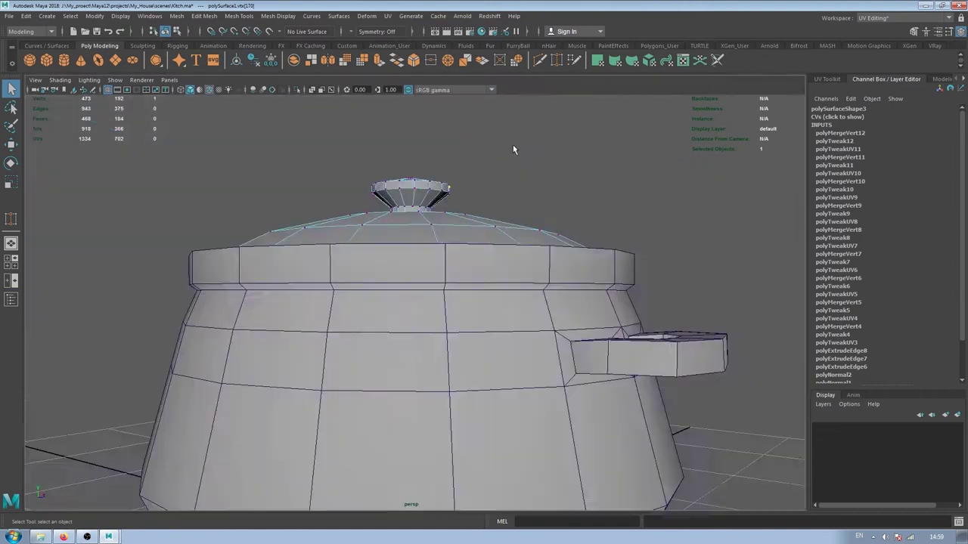
pyautogui.press('3')
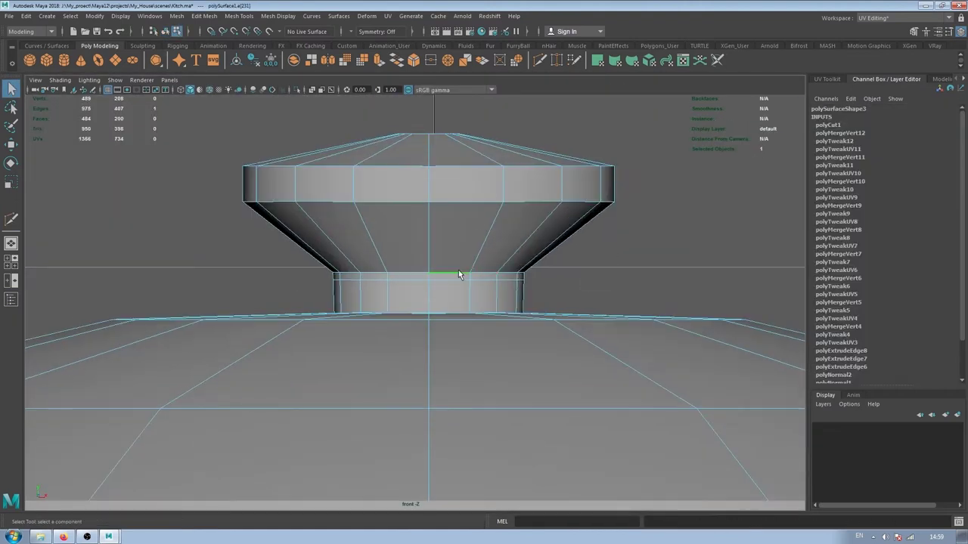
# Add an edge loop to the knob and unwrap pot, lid and knob into UV shells, saving Kitch.ma
pyautogui.scroll(-5, 571, 138)
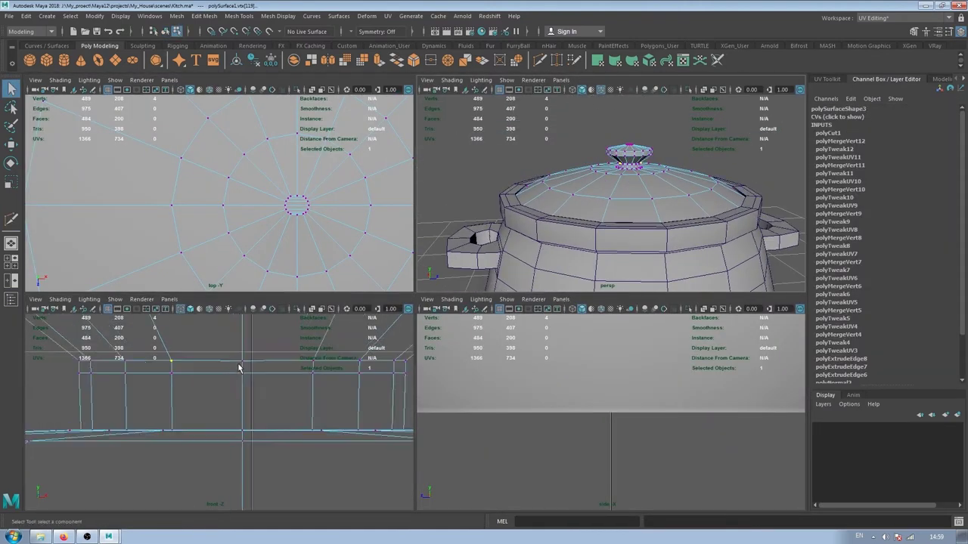
pyautogui.press('space')
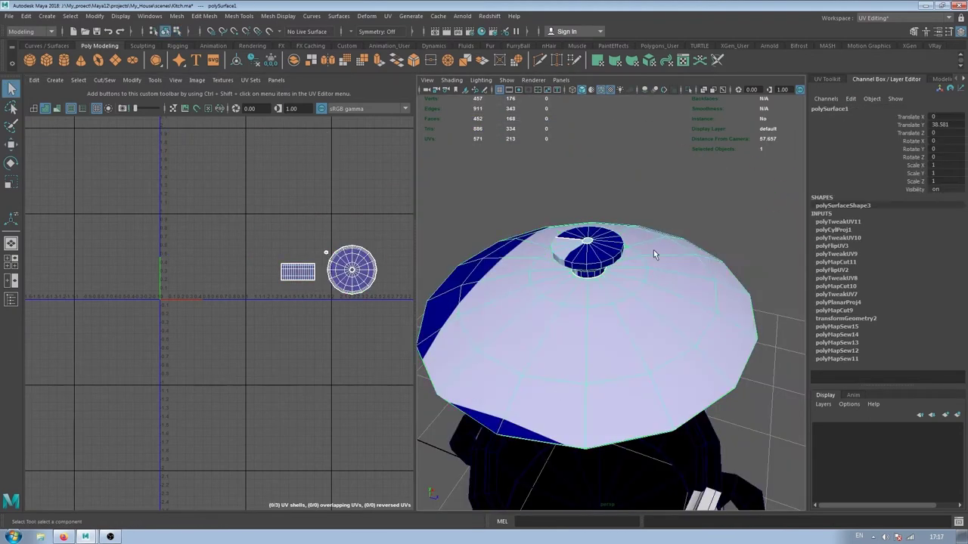
pyautogui.click(177, 16)
# Combine all pot parts into one mesh and export the selection as Kitchen.fbx
pyautogui.click(196, 52)
pyautogui.click(251, 268)
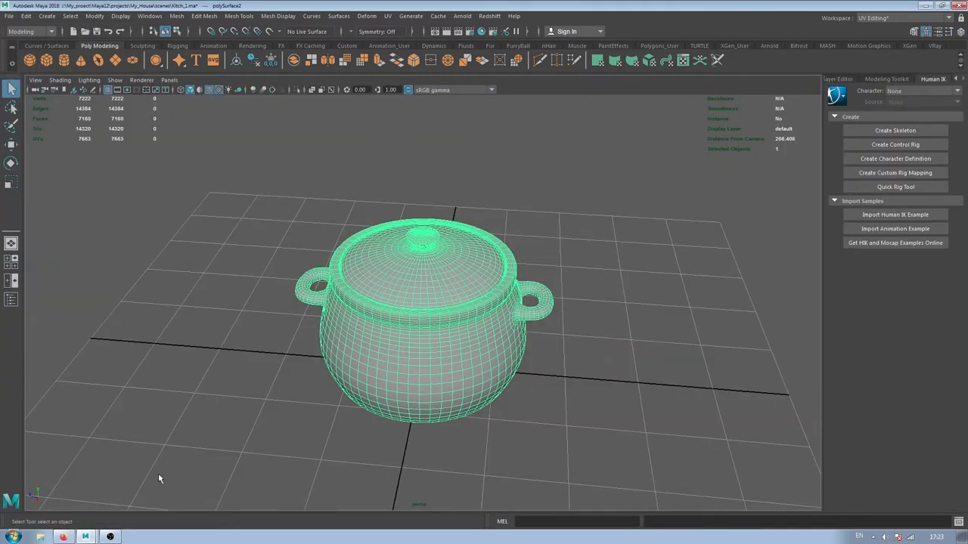
pyautogui.click(9, 15)
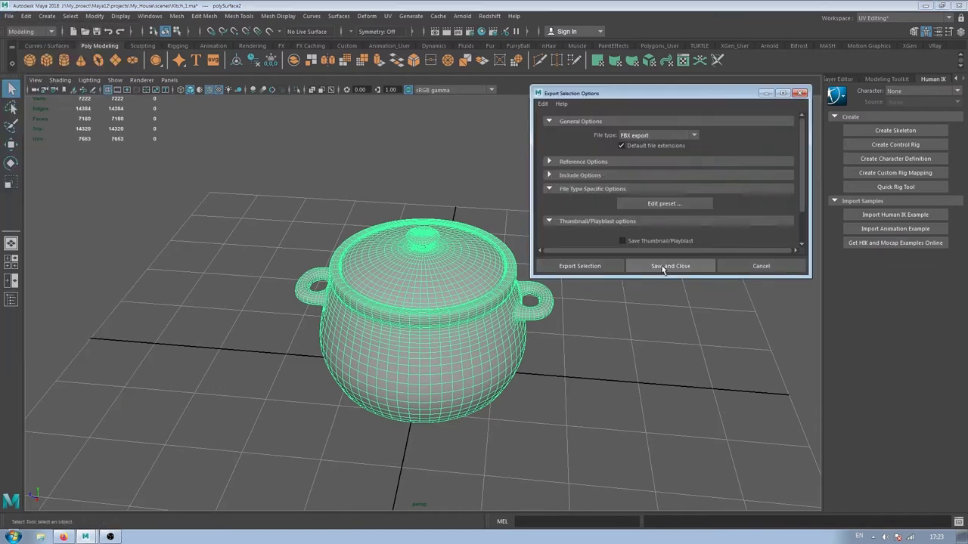
pyautogui.click(658, 266)
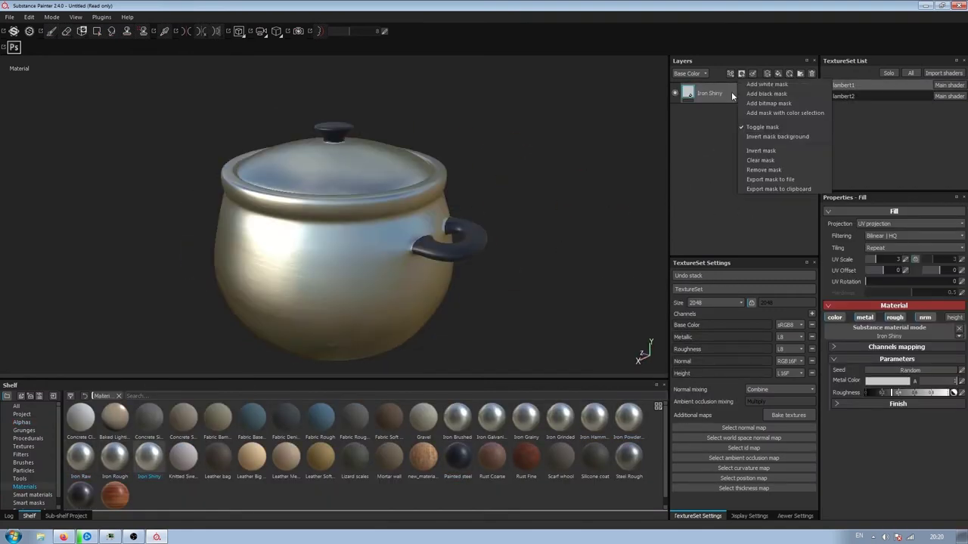
# Add a fill layer over the iron material, masked with an MG Metal Edge Wear generator
pyautogui.click(744, 73)
pyautogui.click(743, 73)
pyautogui.click(730, 319)
pyautogui.scroll(-2, 899, 430)
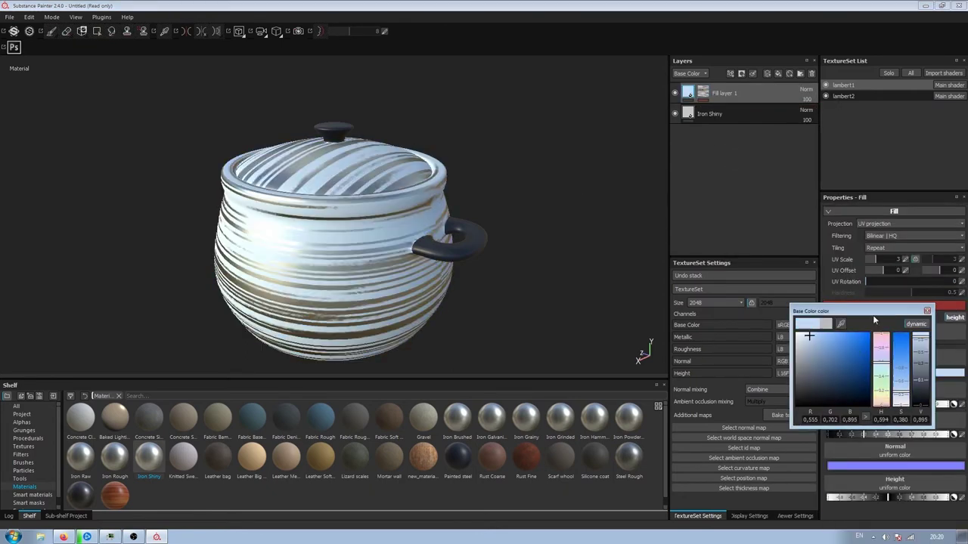
# Export the painted textures from Substance Painter
pyautogui.click(10, 17)
pyautogui.click(46, 133)
pyautogui.click(511, 276)
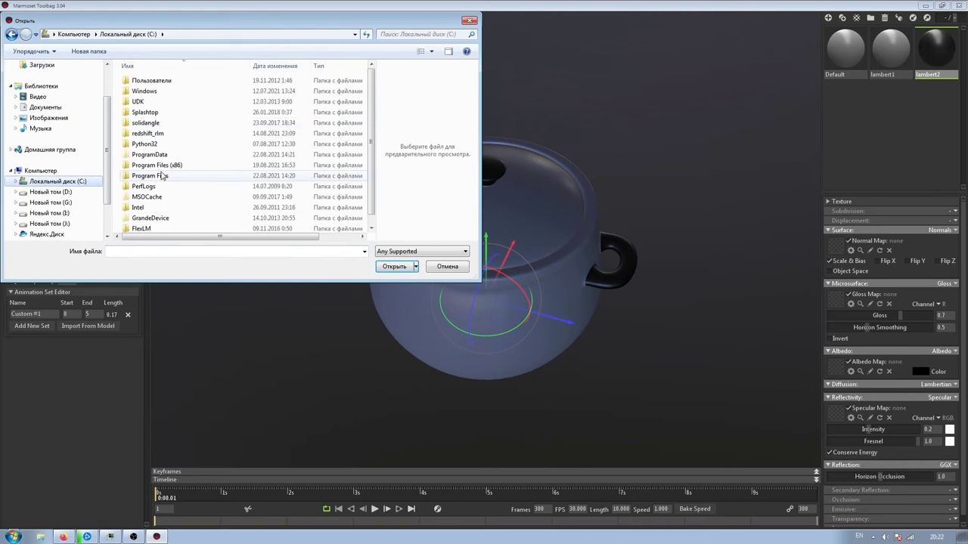
# From the documents folder, load the lambert2_Base_Color texture into the material's Albedo Map slot
pyautogui.doubleClick(154, 184)
pyautogui.scroll(-2, 267, 200)
pyautogui.click(146, 200)
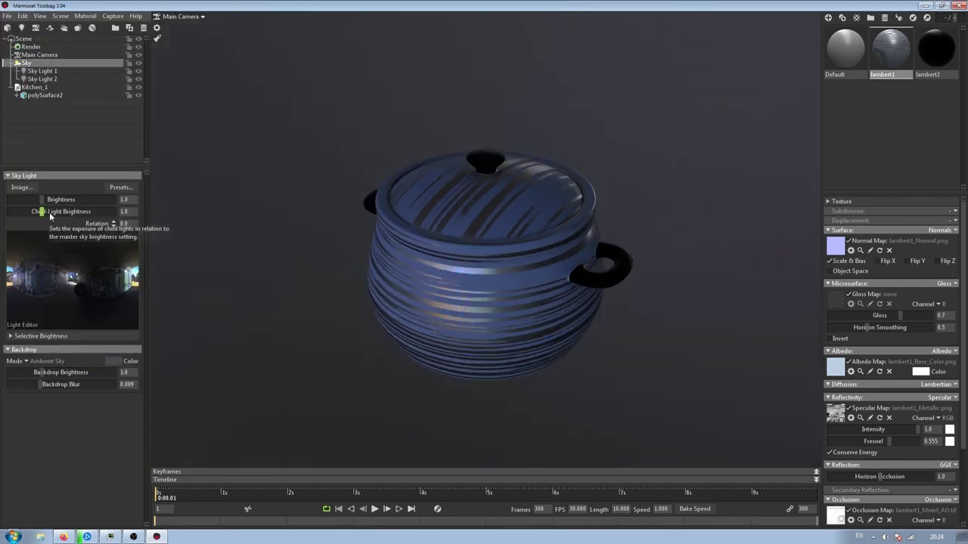
# Light the scene with the bright interior room sky preset and add a spot light
pyautogui.click(121, 187)
pyautogui.doubleClick(227, 393)
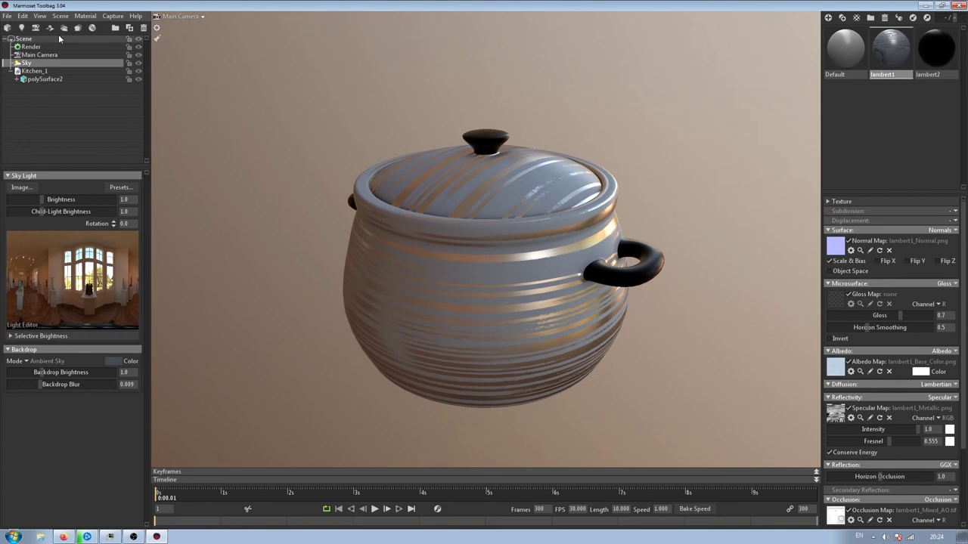
pyautogui.click(21, 27)
pyautogui.scroll(-5, 368, 242)
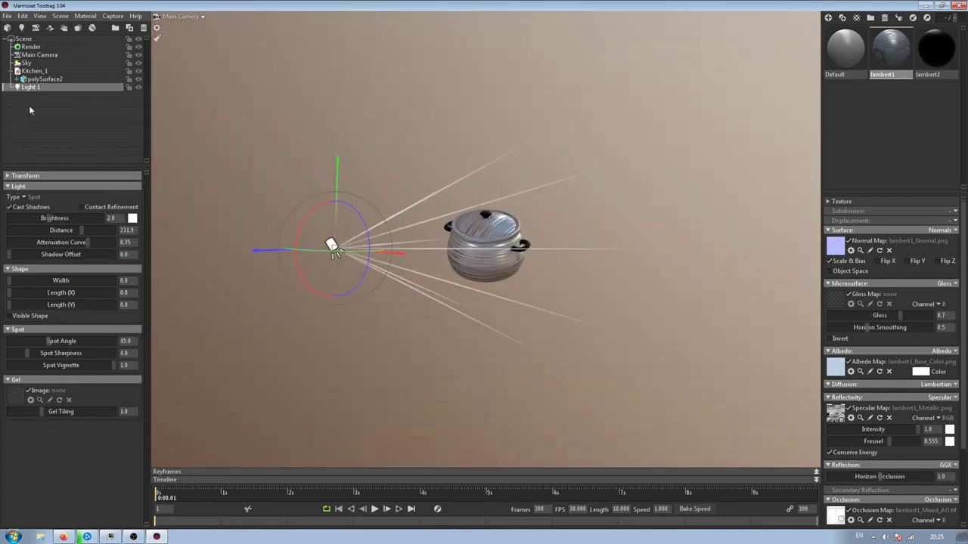
# Select the pot mesh, show the Render settings and frame the camera close on the pot
pyautogui.click(46, 78)
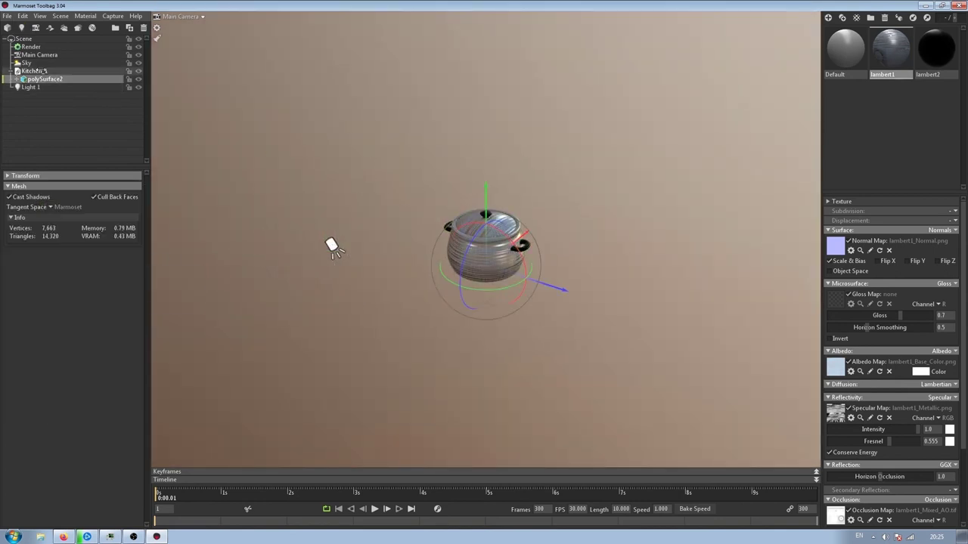
pyautogui.click(30, 46)
pyautogui.scroll(-1, 76, 303)
pyautogui.moveTo(332, 306); pyautogui.dragTo(686, 396)
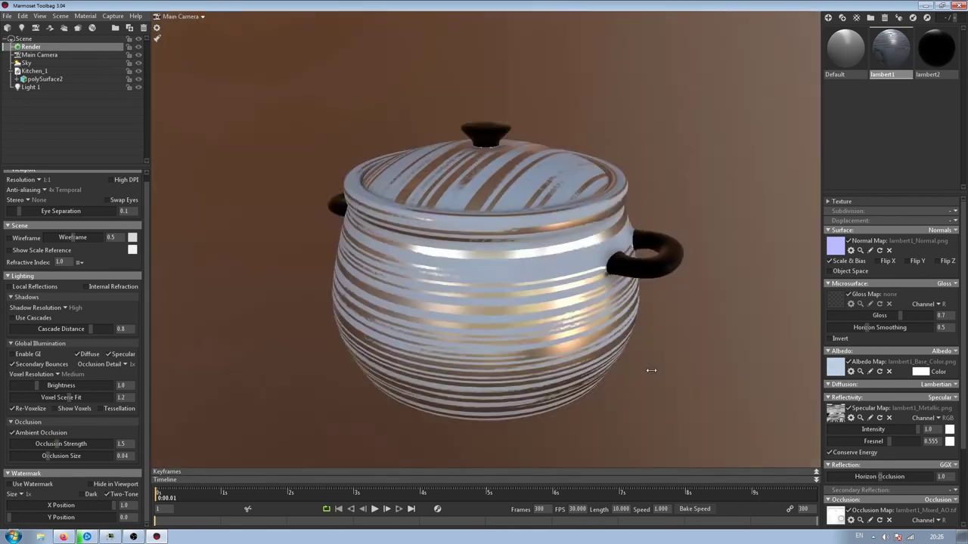
# Export the scene for Marmoset Viewer to preview the pot
pyautogui.scroll(-3, 651, 369)
pyautogui.scroll(4, 651, 370)
pyautogui.click(6, 15)
pyautogui.click(30, 85)
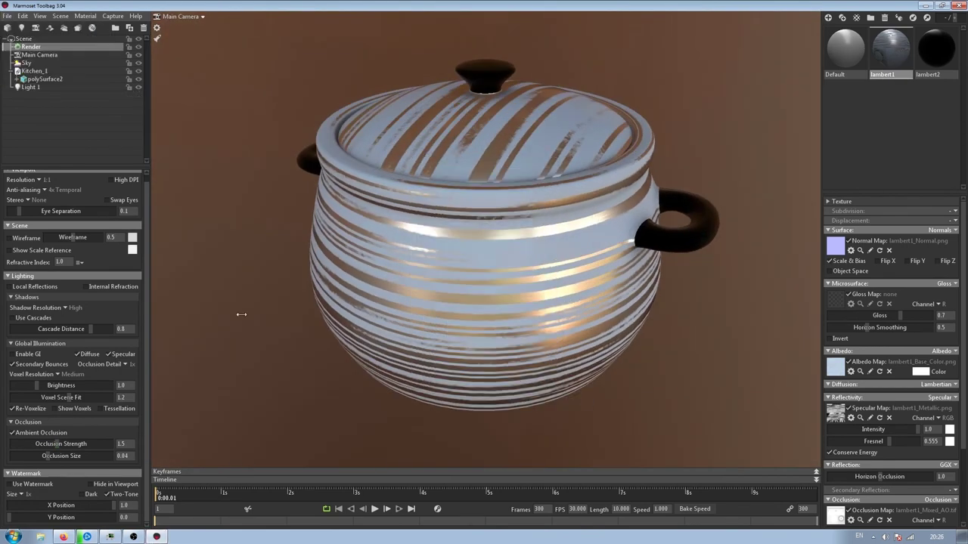